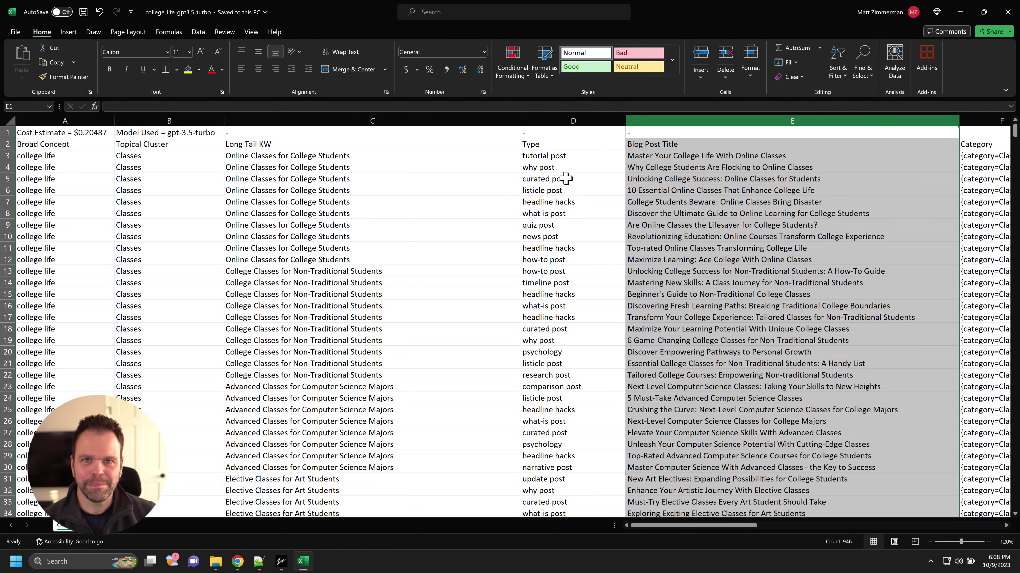
- Review the college life results' Topical Cluster, Long Tail KW, Blog Post Title and Category columns
{"action": "left_click", "coordinate": [71, 160]}
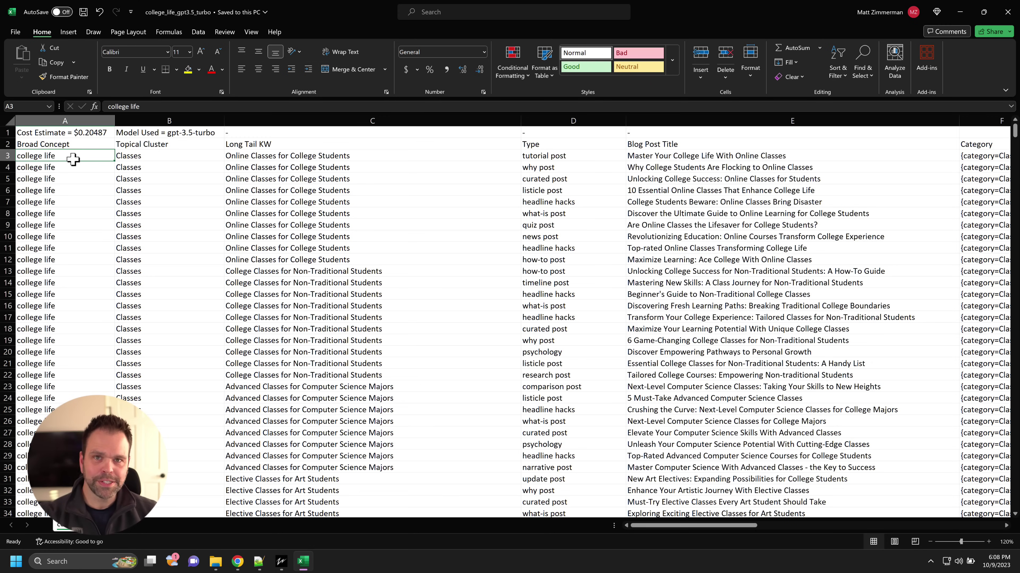
{"action": "left_click", "coordinate": [148, 122]}
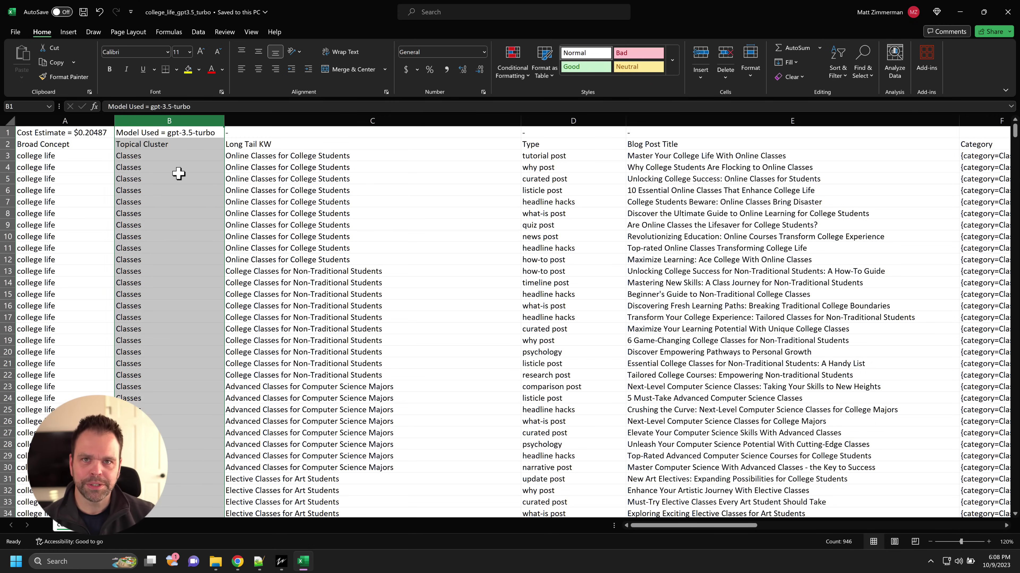
{"action": "scroll", "coordinate": [167, 259], "scroll_direction": "down", "scroll_amount": 20}
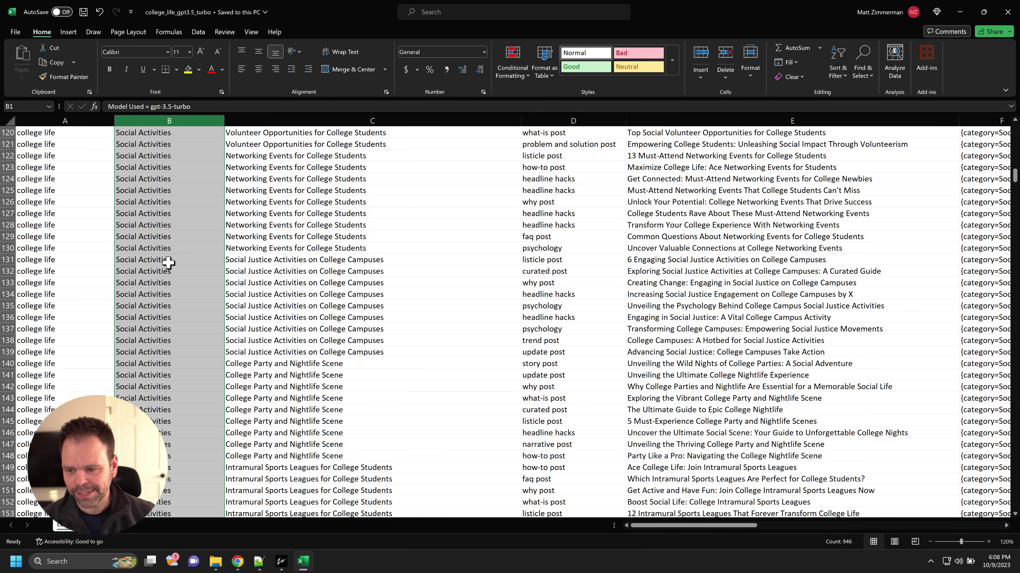
{"action": "scroll", "coordinate": [168, 262], "scroll_direction": "down", "scroll_amount": 20}
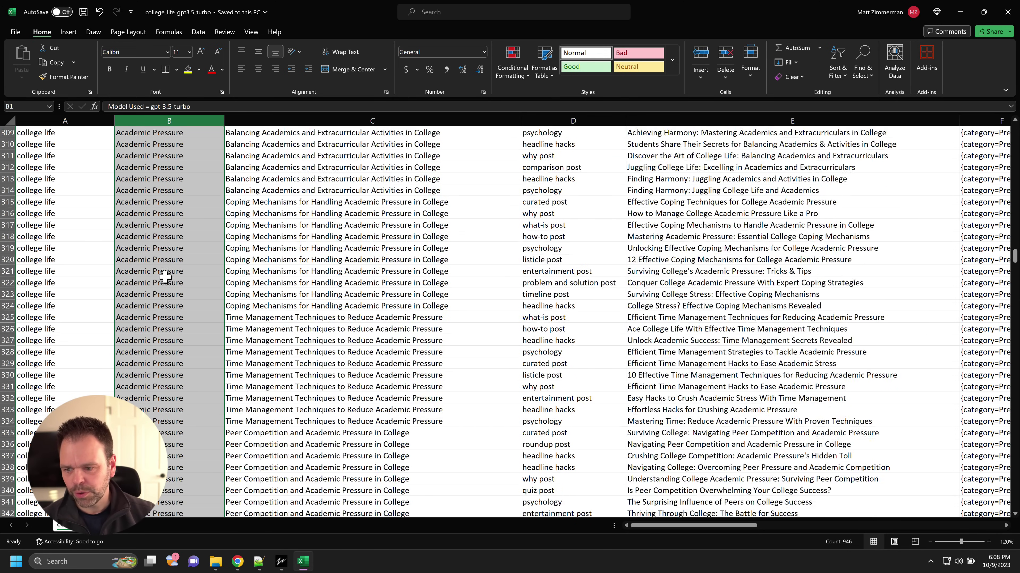
{"action": "scroll", "coordinate": [165, 278], "scroll_direction": "down", "scroll_amount": 20}
{"action": "scroll", "coordinate": [185, 278], "scroll_direction": "up", "scroll_amount": 20}
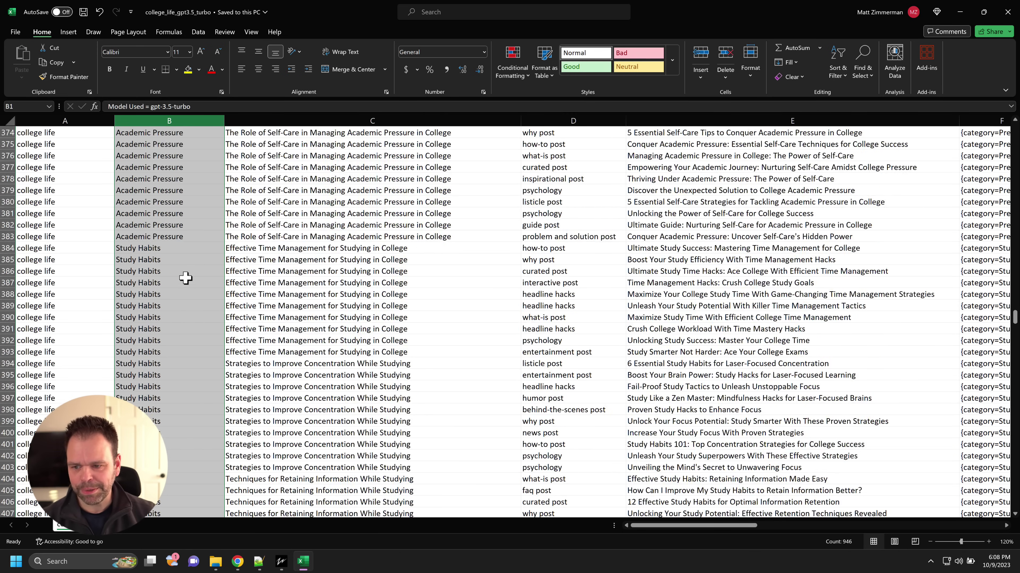
{"action": "scroll", "coordinate": [186, 278], "scroll_direction": "up", "scroll_amount": 20}
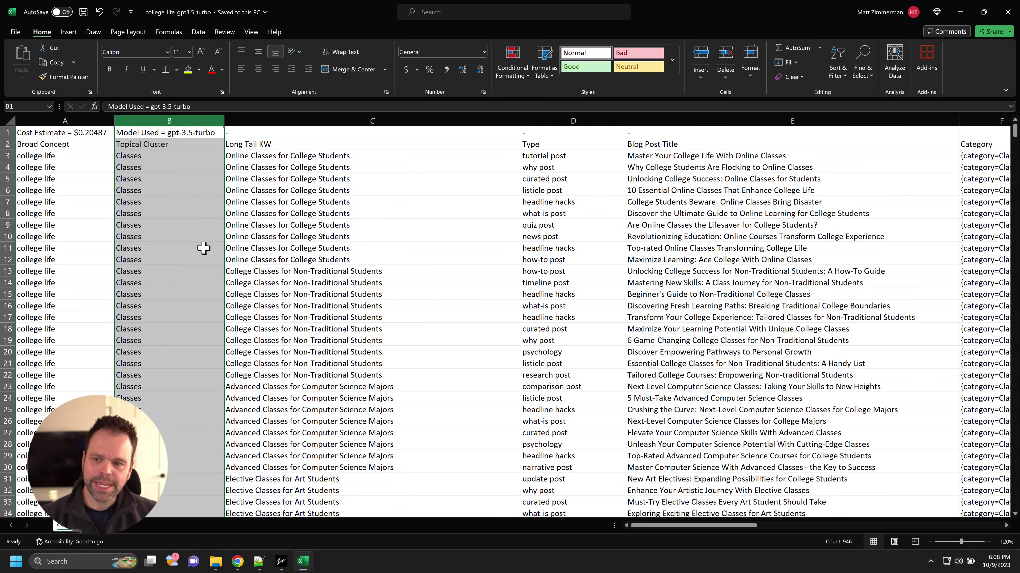
{"action": "left_click", "coordinate": [280, 115]}
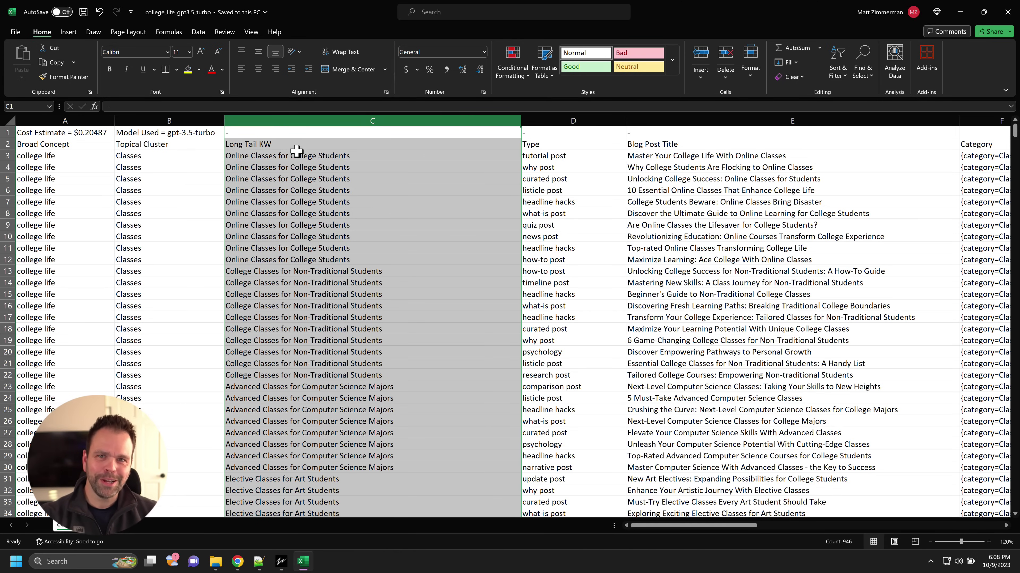
{"action": "left_click", "coordinate": [651, 120], "text": "ctrl"}
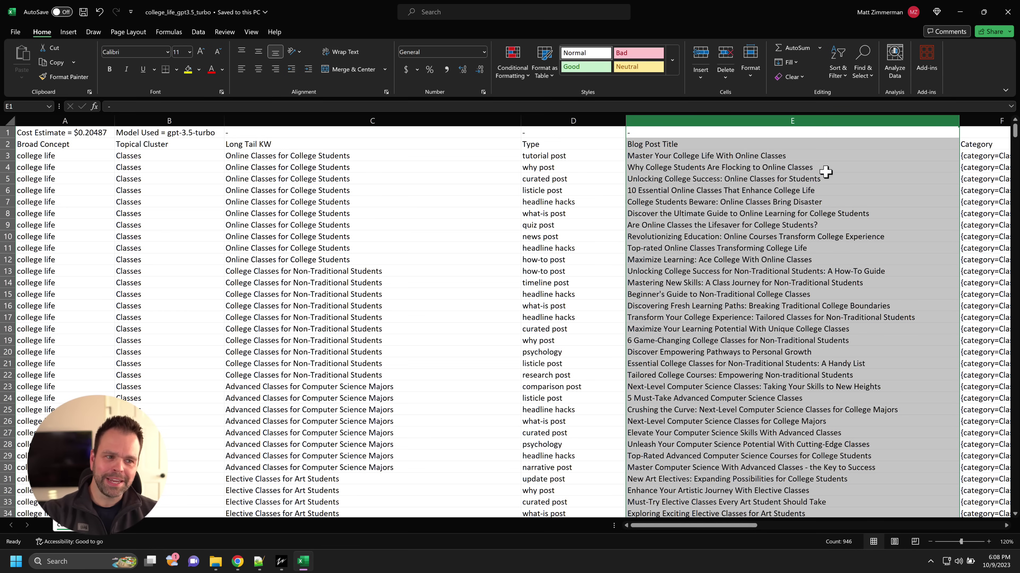
{"action": "left_click", "coordinate": [979, 120]}
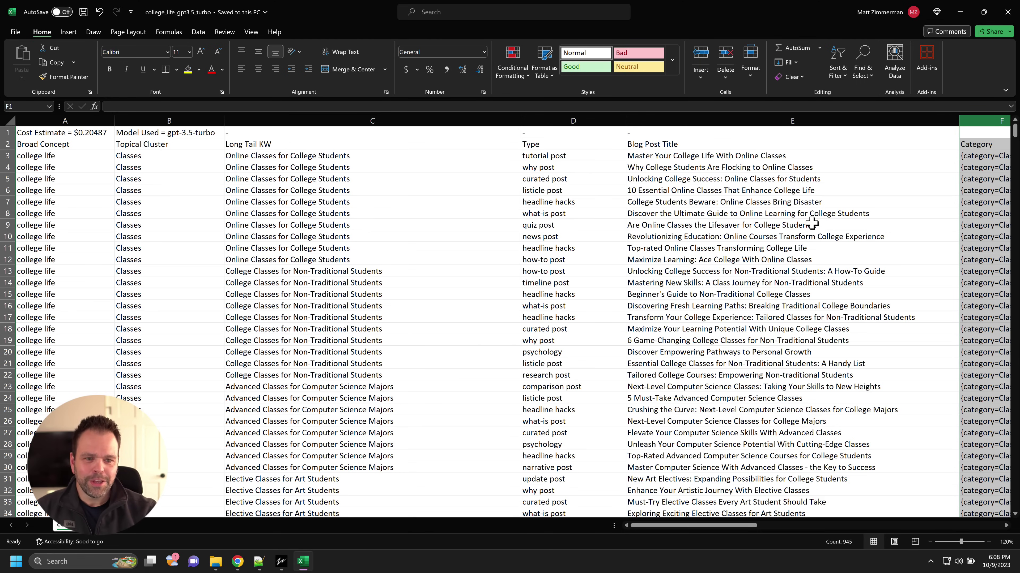
{"action": "left_click", "coordinate": [98, 159]}
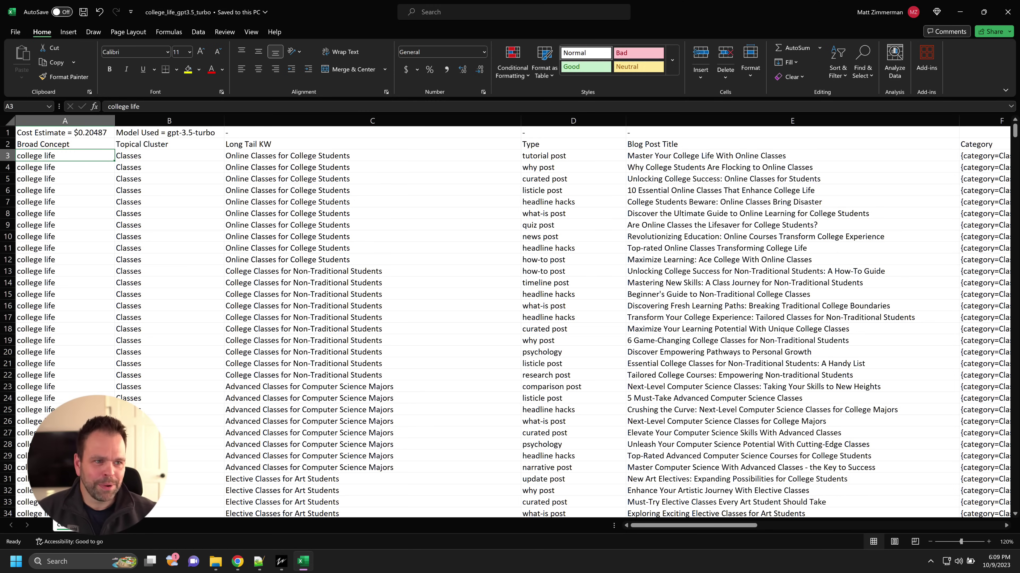
- Minimize Excel and bring up ZimmWriter's AI Vault window
{"action": "left_click", "coordinate": [960, 12]}
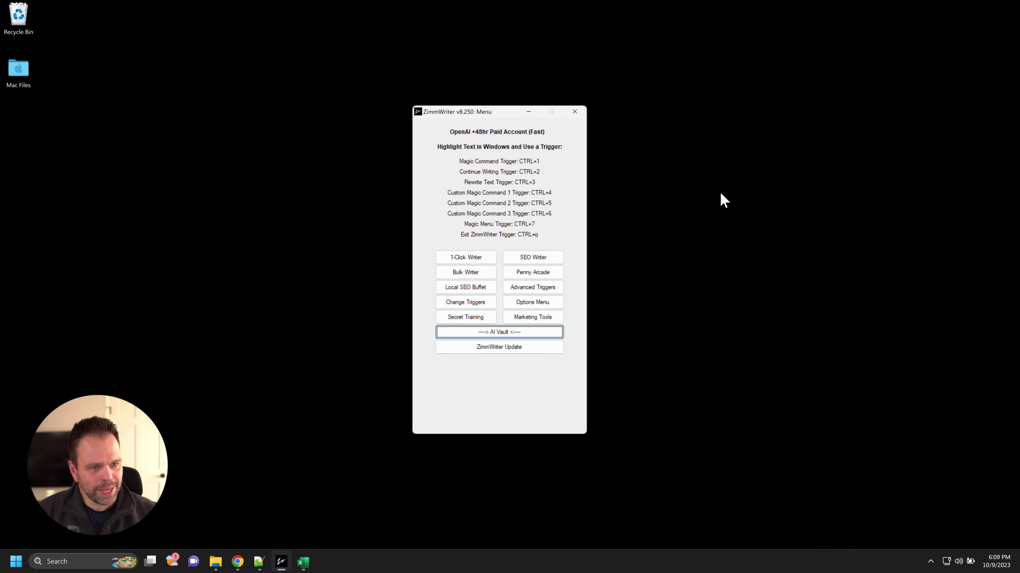
{"action": "left_click", "coordinate": [522, 336]}
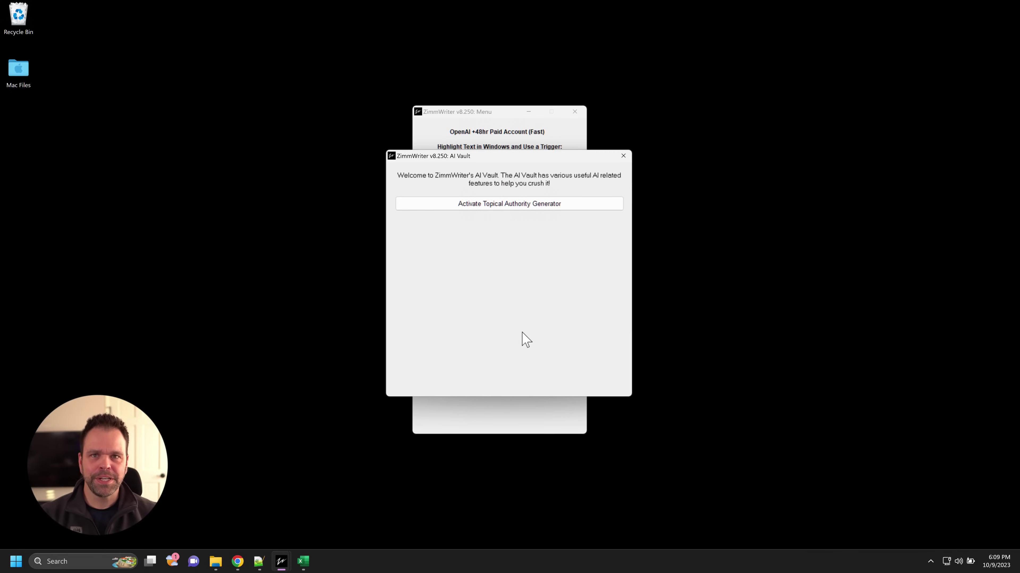
{"action": "left_click_drag", "start_coordinate": [539, 160], "coordinate": [534, 162]}
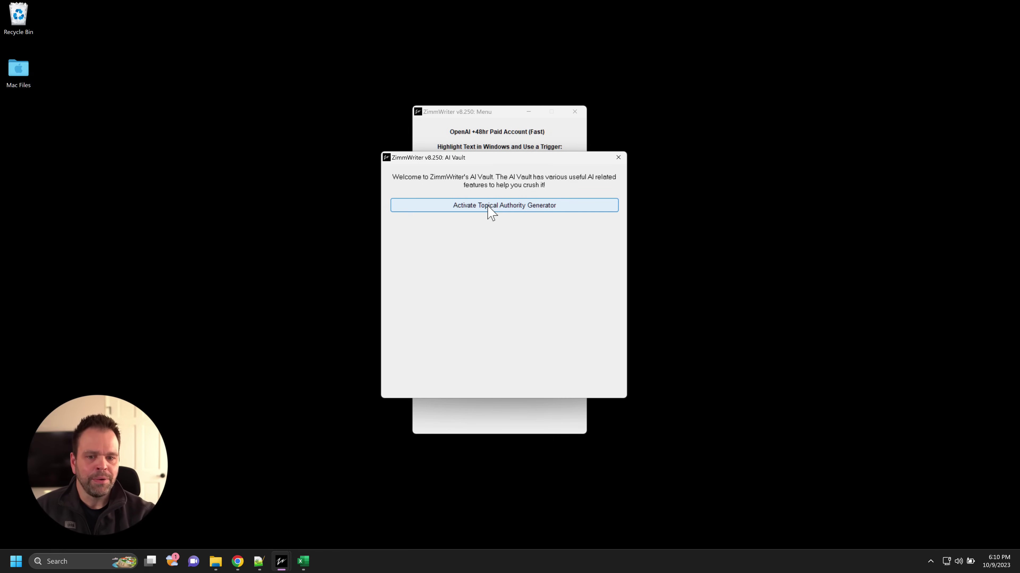
- Open the Topical Authority Generator and enter 'donald trump' as the broad concept
{"action": "left_click", "coordinate": [488, 206]}
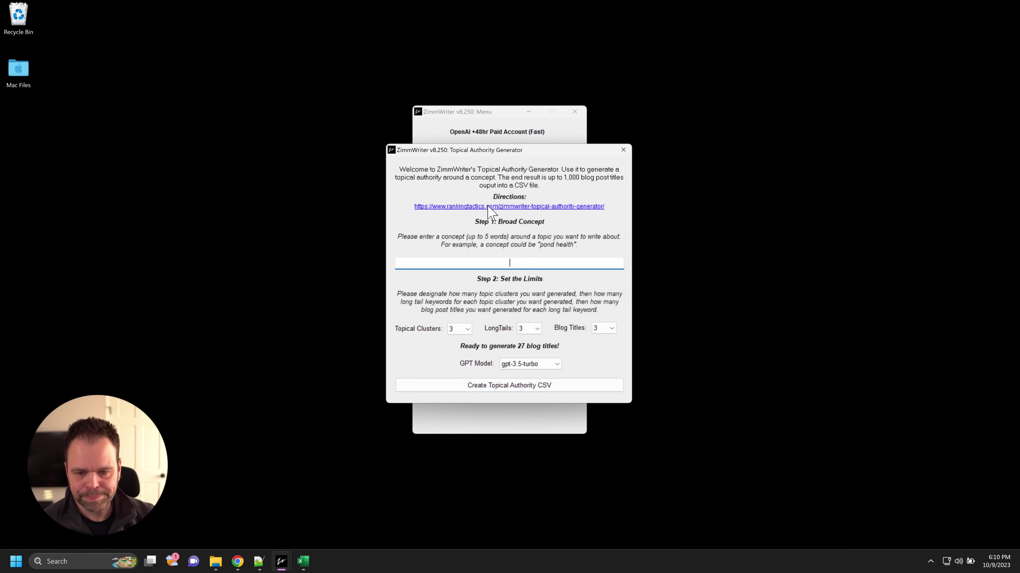
{"action": "left_click_drag", "start_coordinate": [507, 152], "coordinate": [500, 135]}
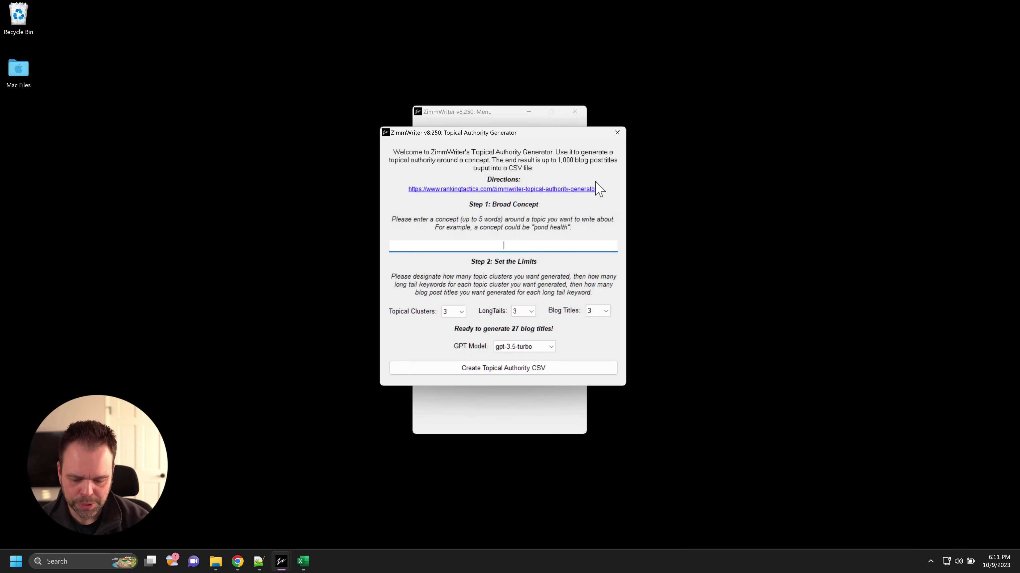
{"action": "type", "text": "donald "}
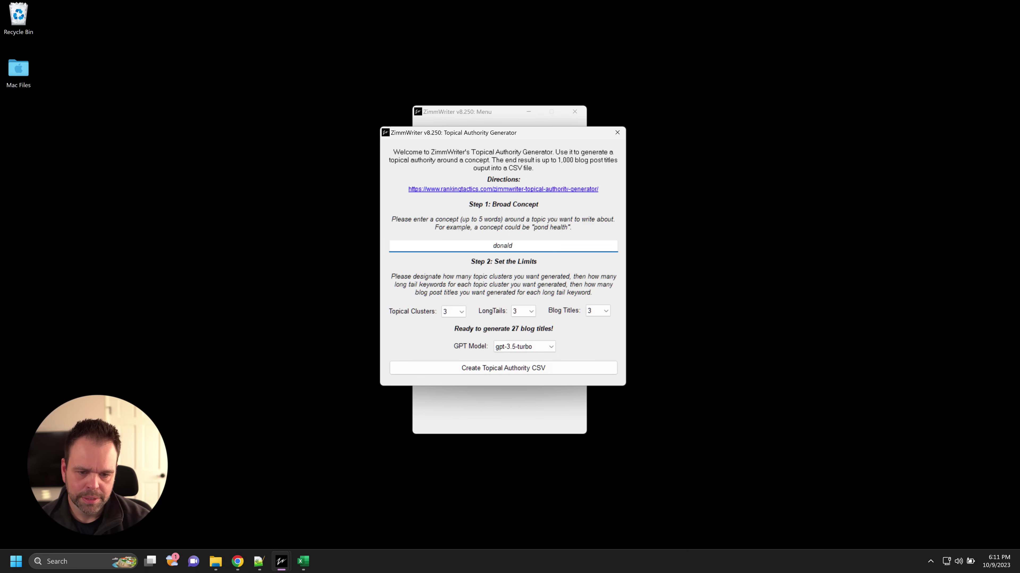
{"action": "type", "text": "trump"}
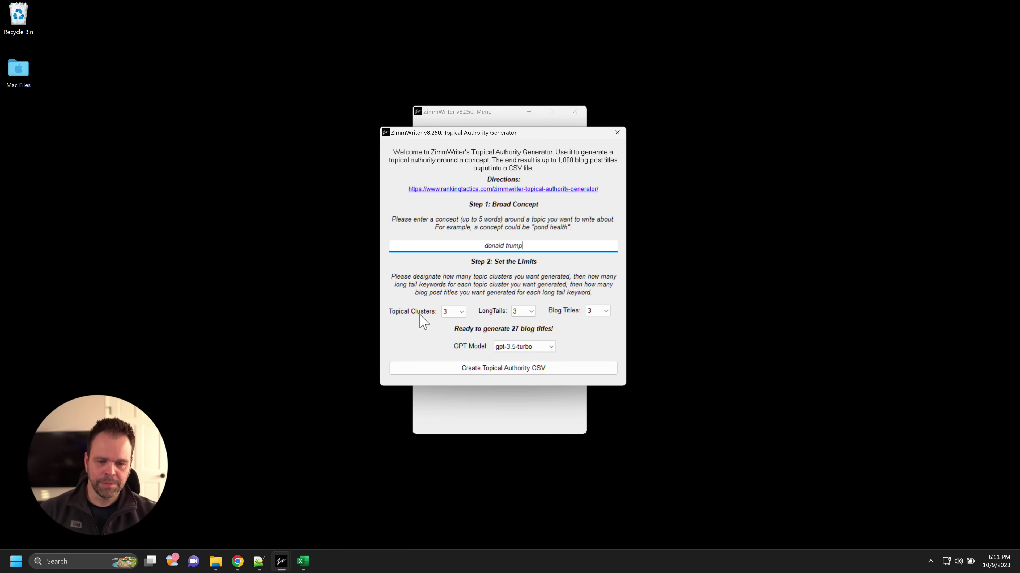
- Try 10 topical clusters, then set the cluster count back to 3
{"action": "left_click", "coordinate": [522, 327]}
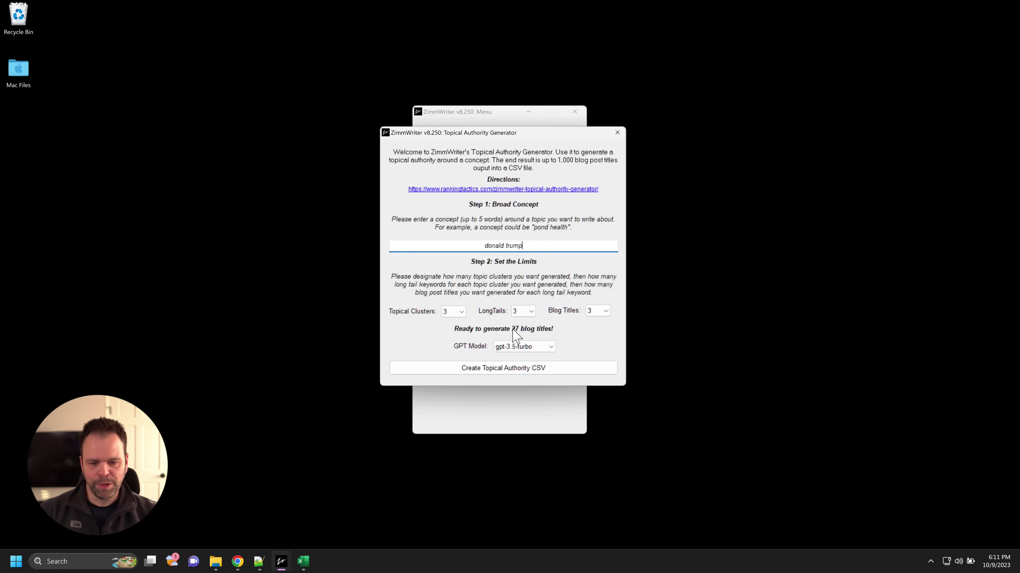
{"action": "left_click", "coordinate": [445, 312]}
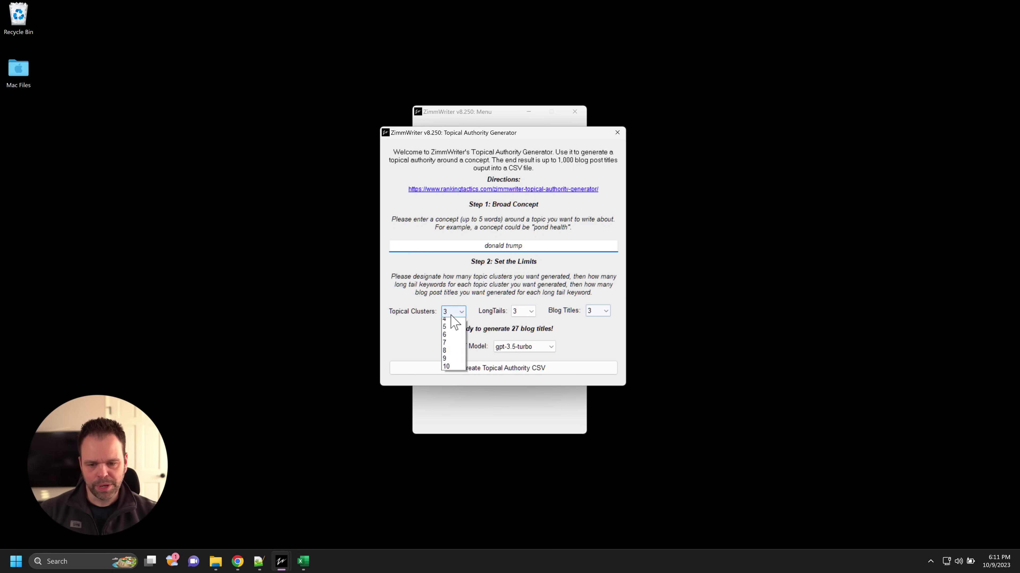
{"action": "left_click", "coordinate": [453, 405]}
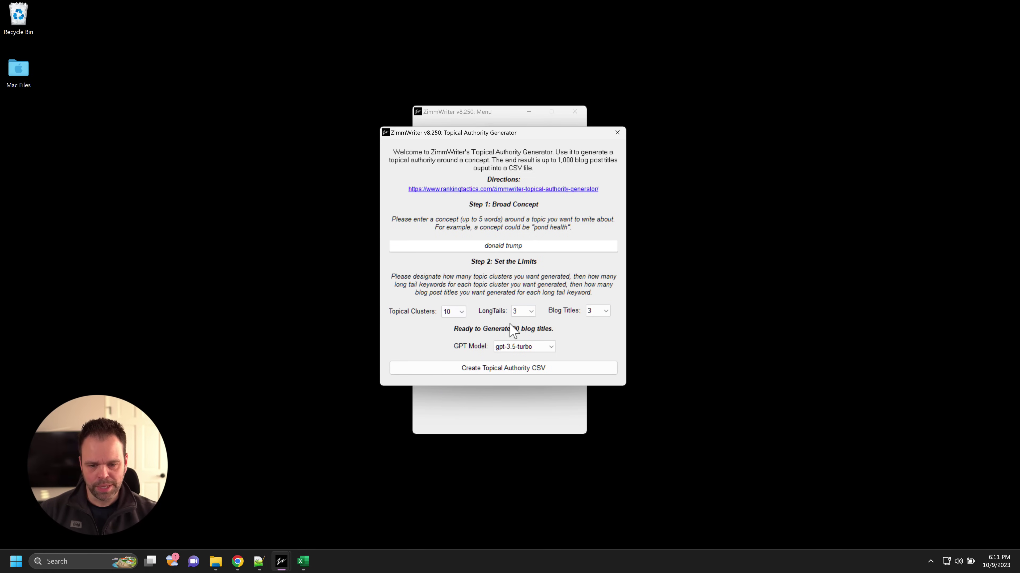
{"action": "left_click", "coordinate": [452, 311]}
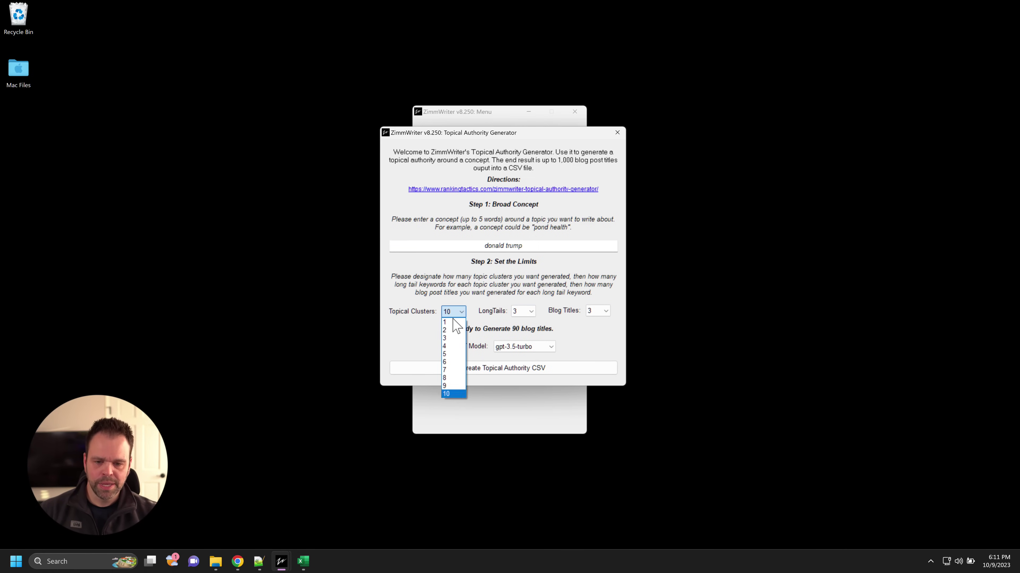
{"action": "left_click", "coordinate": [452, 338]}
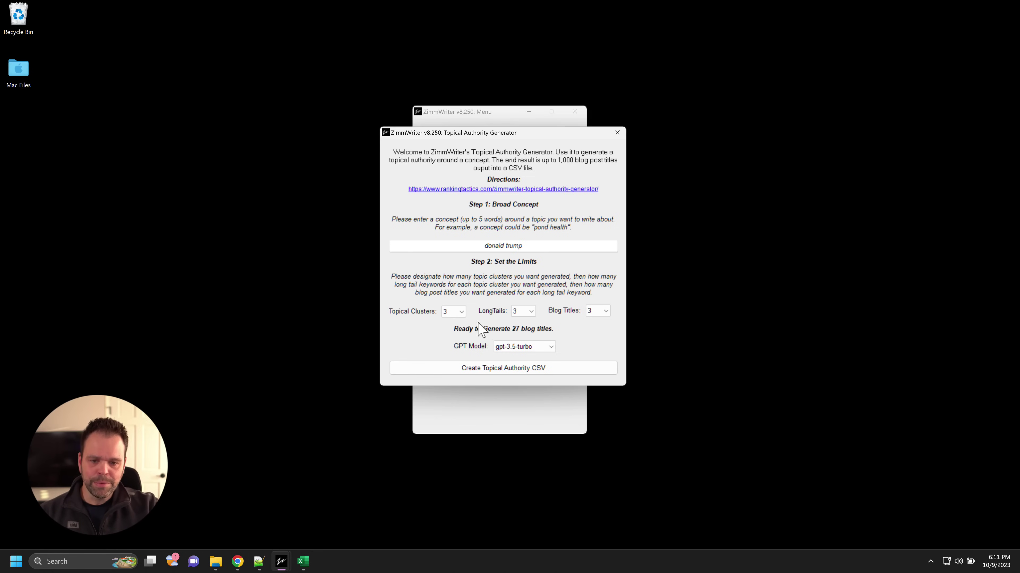
{"action": "left_click", "coordinate": [459, 313]}
{"action": "left_click", "coordinate": [446, 375]}
{"action": "left_click", "coordinate": [531, 311]}
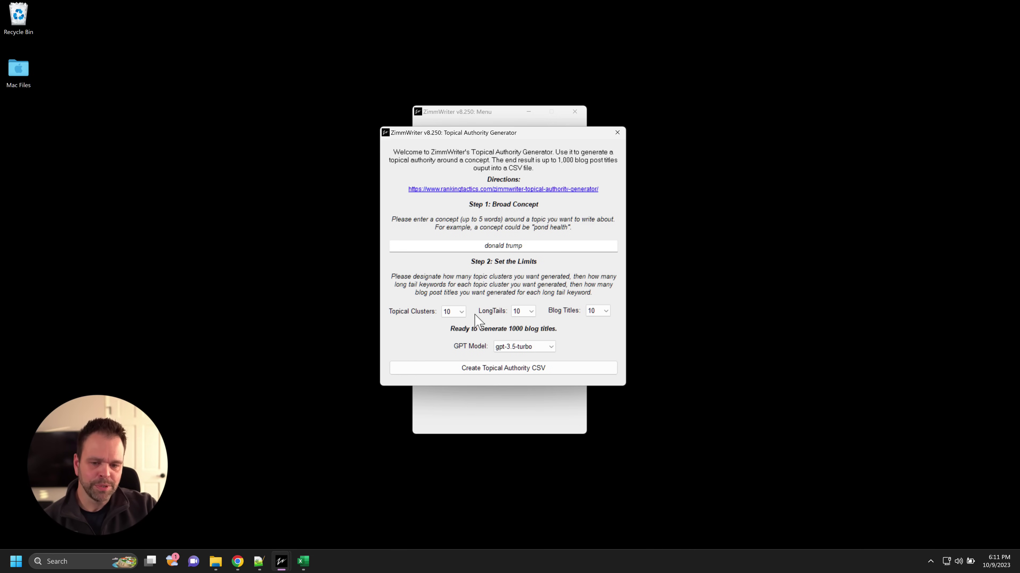
{"action": "left_click", "coordinate": [462, 311]}
- Set long tails per cluster and blog titles per keyword to 3, then create the CSV
{"action": "key", "text": "3"}
{"action": "key", "text": "Return"}
{"action": "key", "text": "Tab"}
{"action": "key", "text": "3"}
{"action": "key", "text": "Tab"}
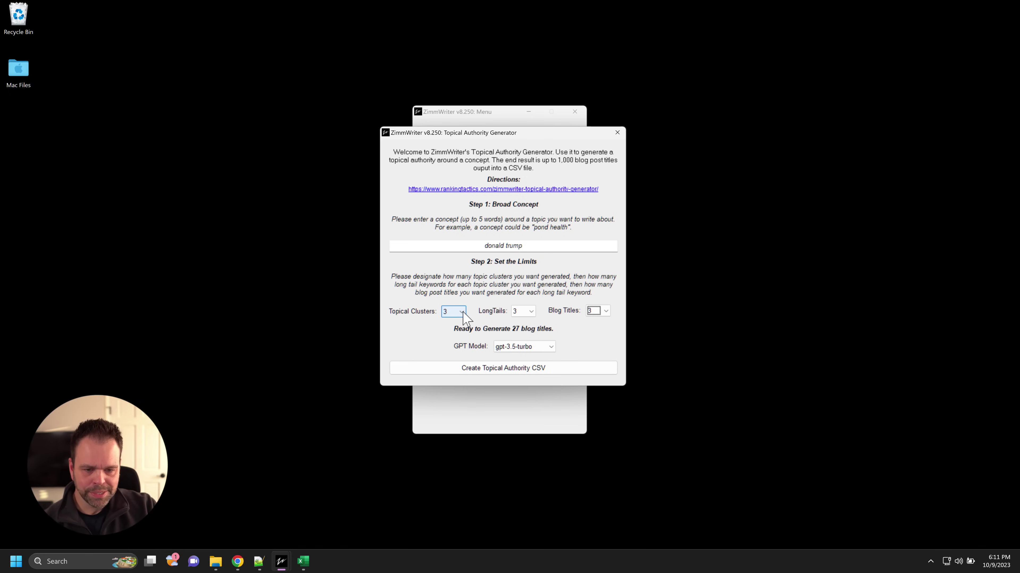
{"action": "key", "text": "3"}
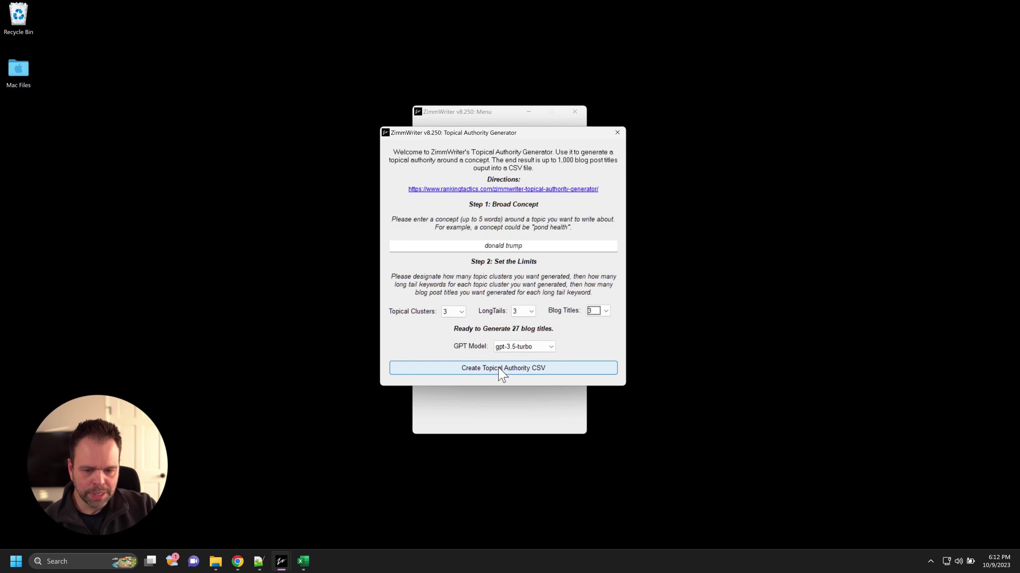
{"action": "left_click", "coordinate": [510, 369]}
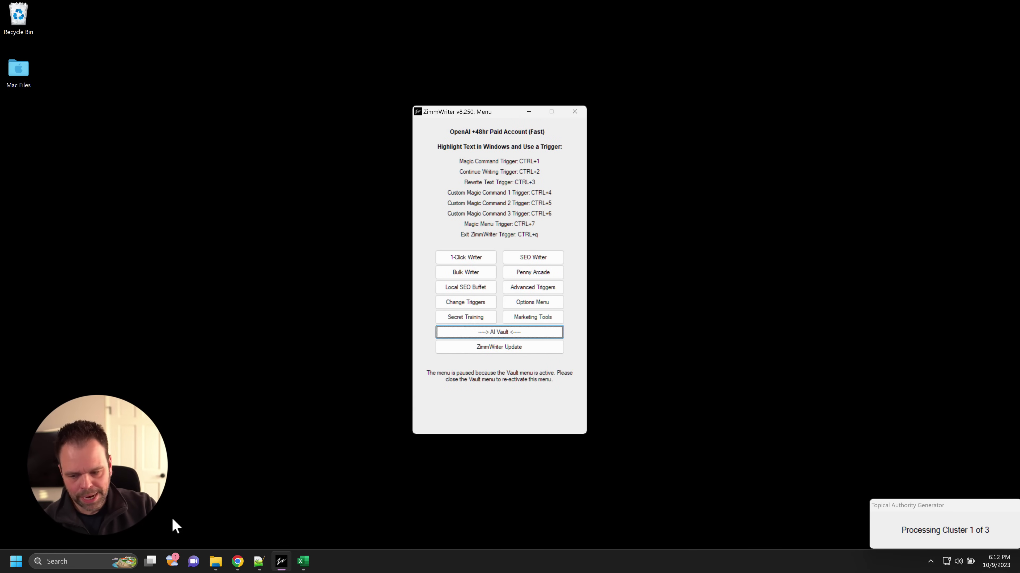
- Open the zimmwriter output folder and bring up the college_life_gpt3.5_turbo workbook
{"action": "left_click", "coordinate": [216, 561]}
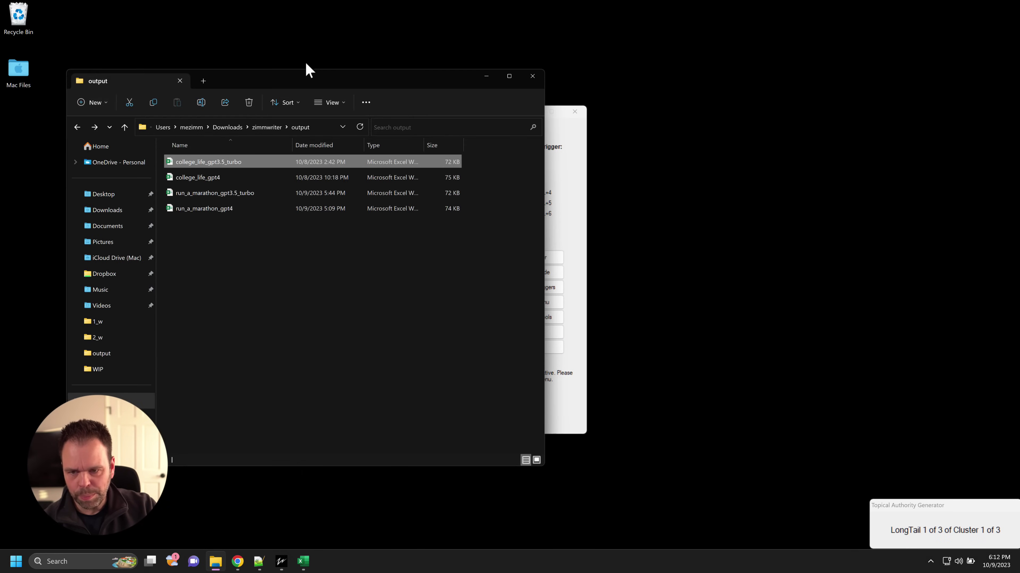
{"action": "left_click_drag", "start_coordinate": [309, 74], "coordinate": [484, 68]}
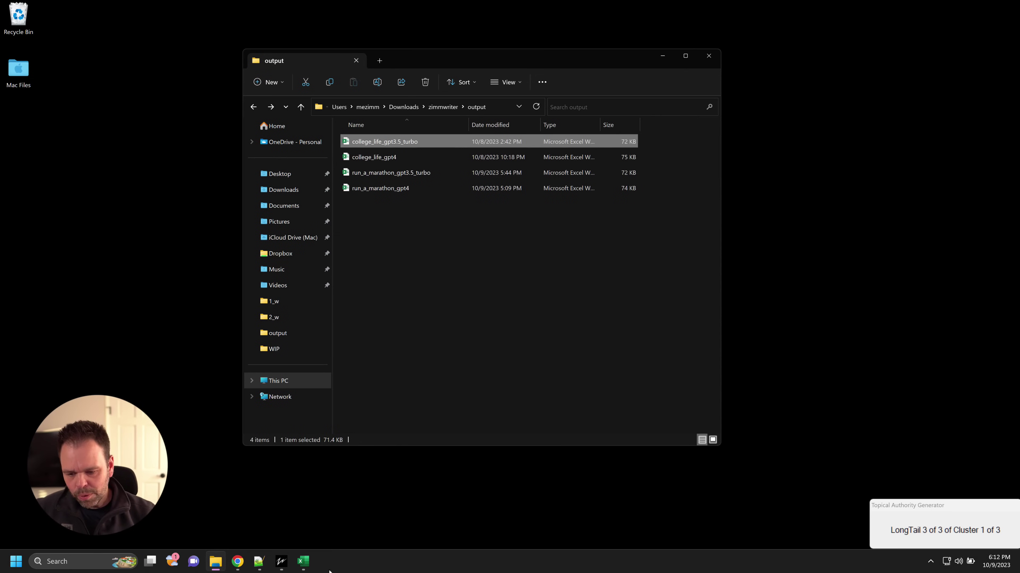
{"action": "left_click", "coordinate": [302, 561]}
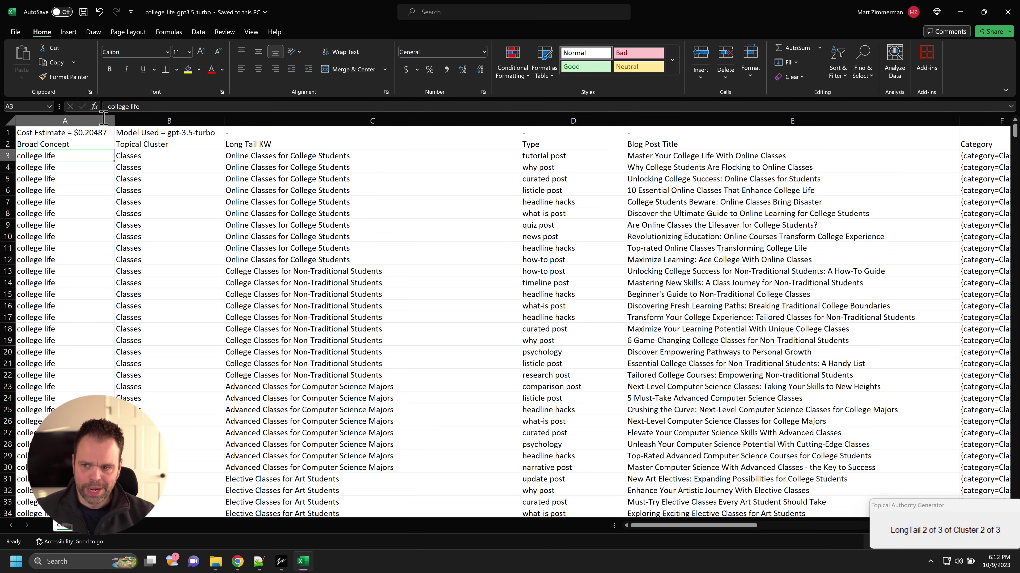
- Open the college_life_gpt4 workbook from the output folder, zoomed in and maximized
{"action": "left_click", "coordinate": [91, 134]}
{"action": "left_click", "coordinate": [216, 561]}
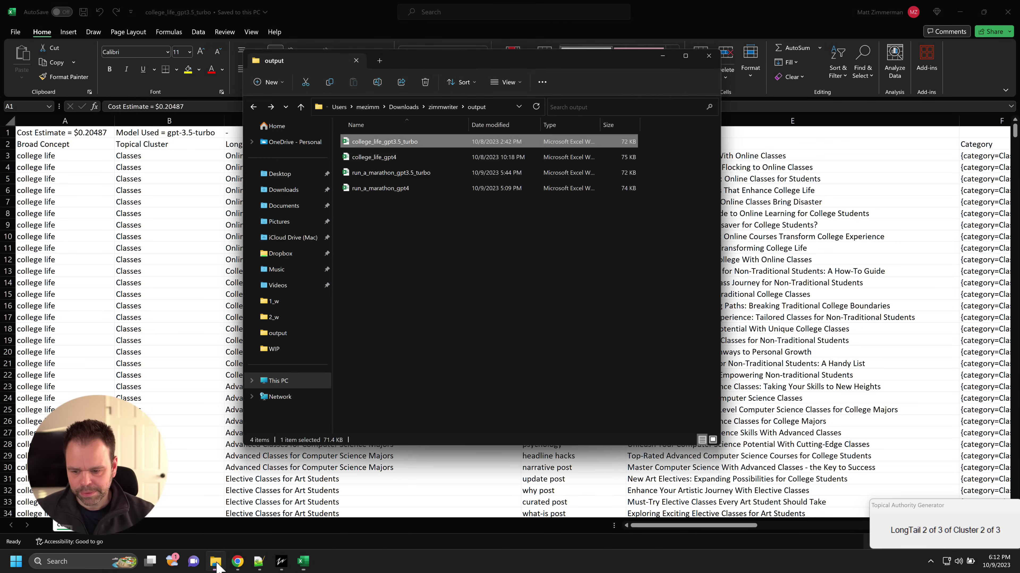
{"action": "left_click", "coordinate": [379, 157]}
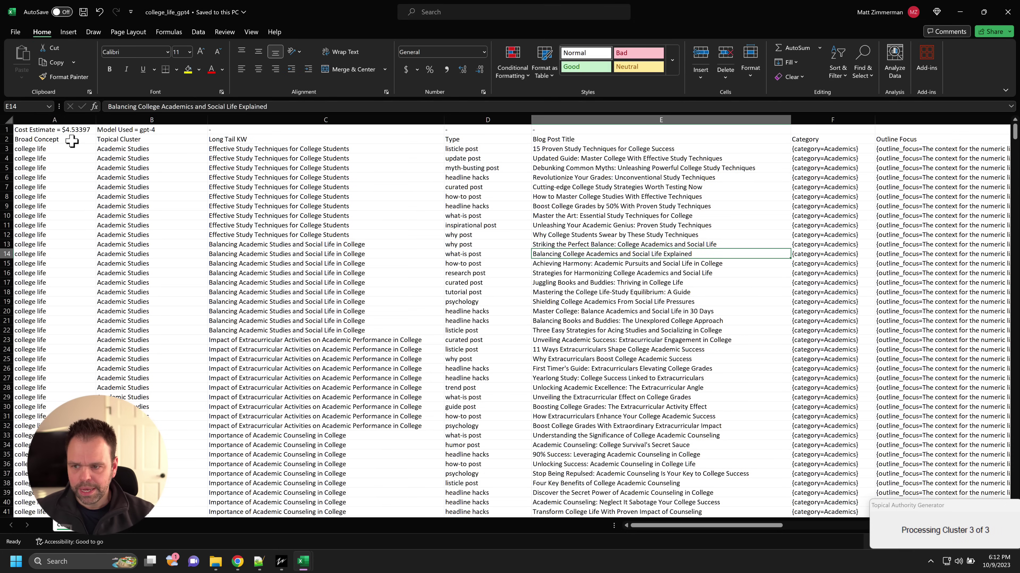
{"action": "double_click", "coordinate": [819, 11]}
{"action": "left_click_drag", "start_coordinate": [747, 25], "coordinate": [723, 30]}
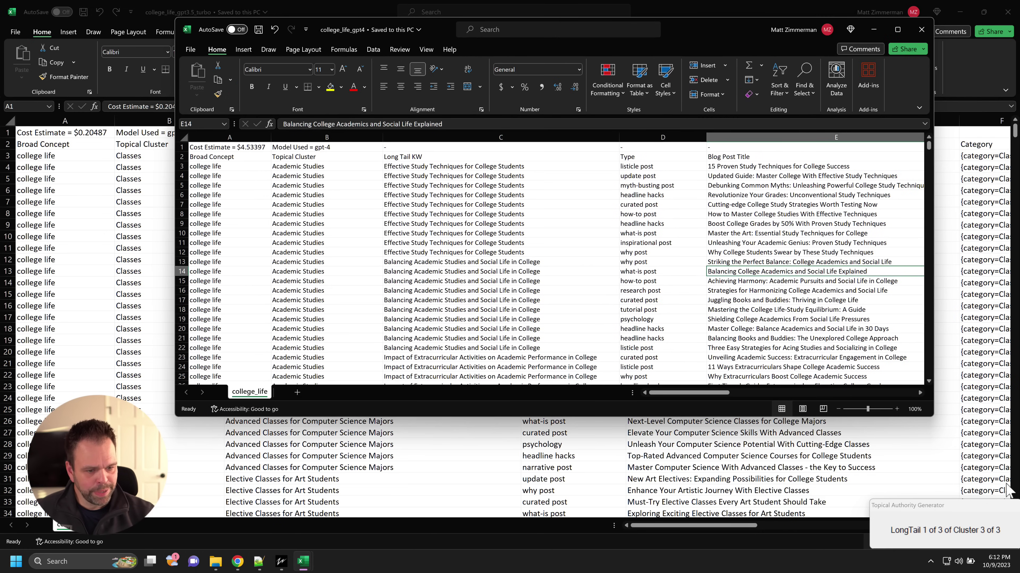
{"action": "left_click", "coordinate": [896, 409]}
{"action": "left_click", "coordinate": [897, 409]}
{"action": "left_click", "coordinate": [898, 30]}
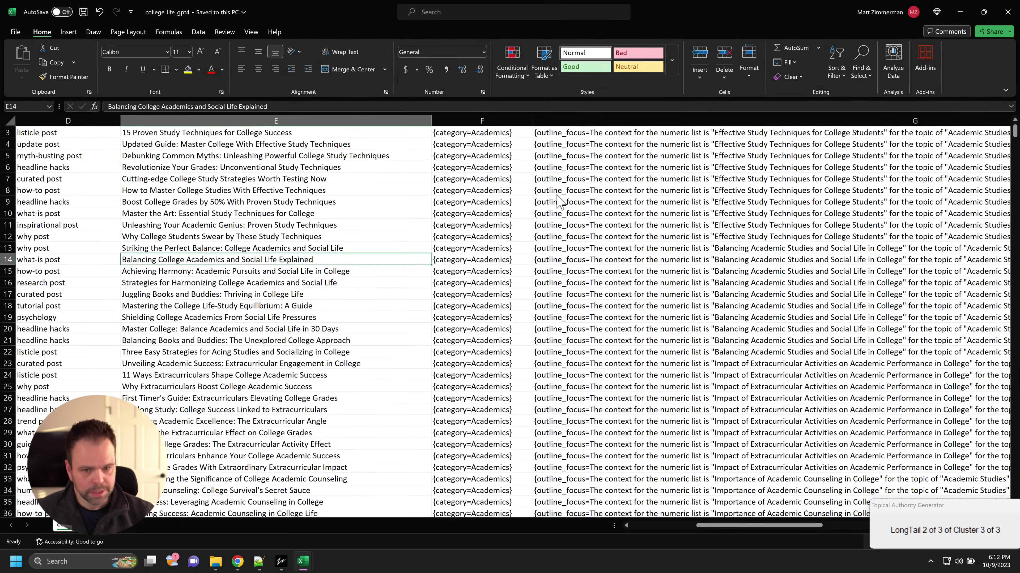
- Select the Topical Cluster header, dismiss ZimmWriter's completion notice, and reopen the output folder
{"action": "left_click_drag", "start_coordinate": [305, 197], "coordinate": [24, 128]}
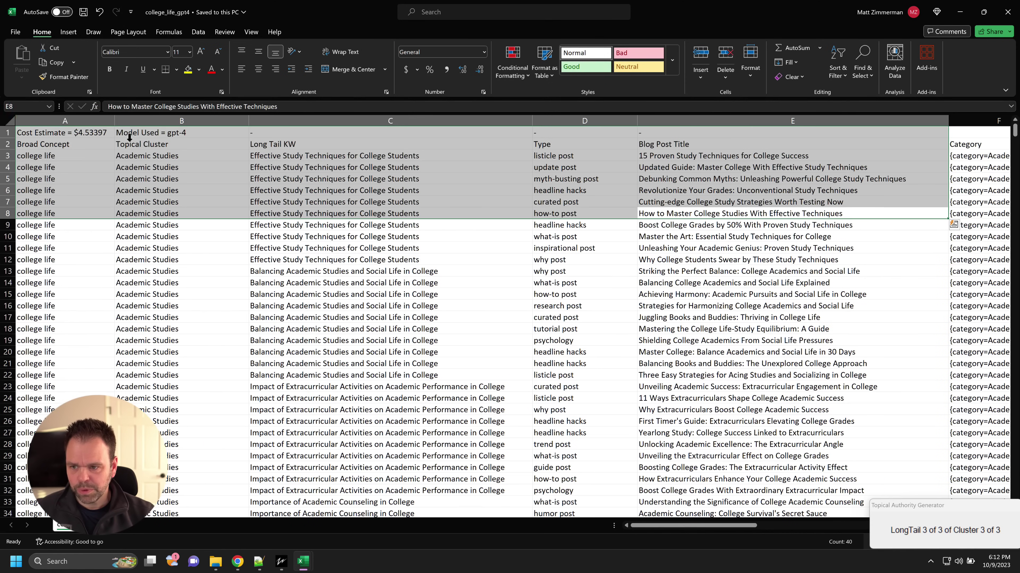
{"action": "left_click", "coordinate": [120, 141]}
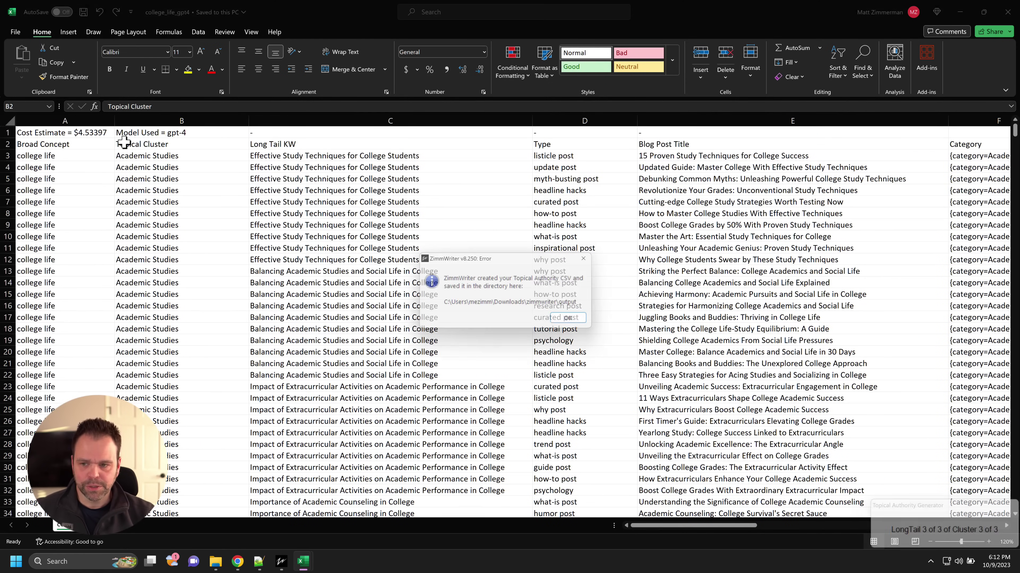
{"action": "left_click", "coordinate": [578, 323]}
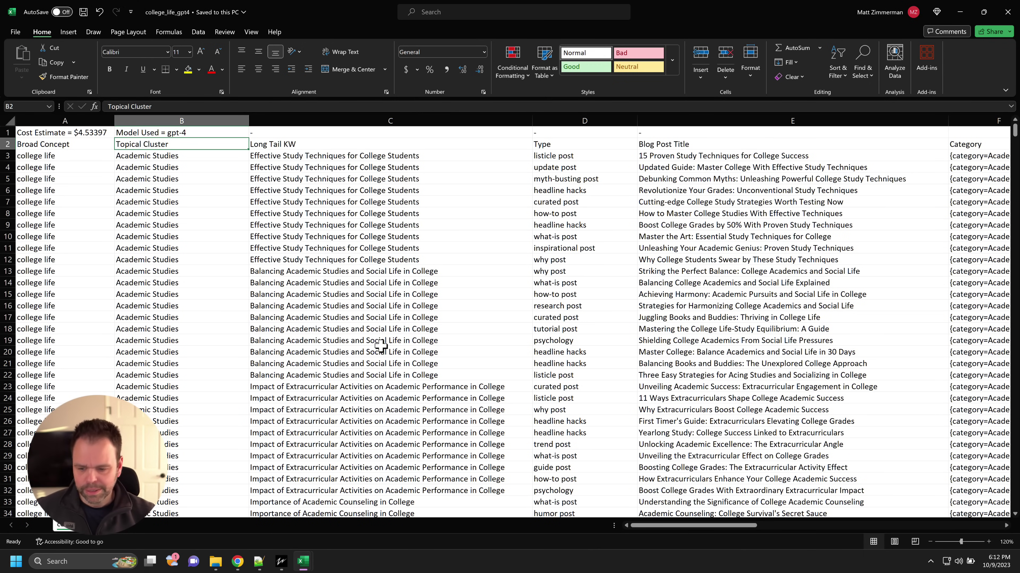
{"action": "left_click", "coordinate": [215, 561]}
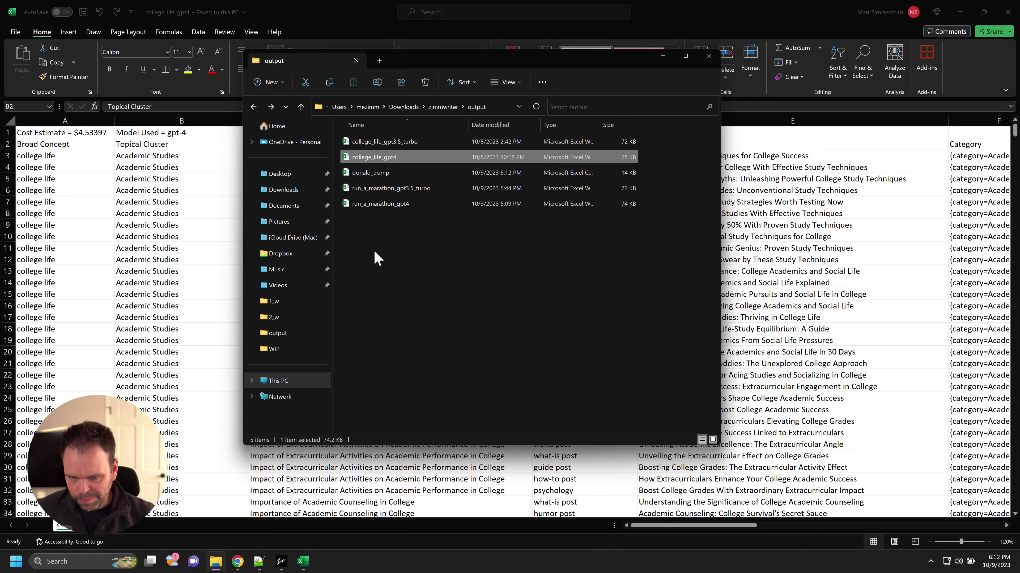
- Open the donald_trump CSV and AutoFit every column's width
{"action": "double_click", "coordinate": [379, 173]}
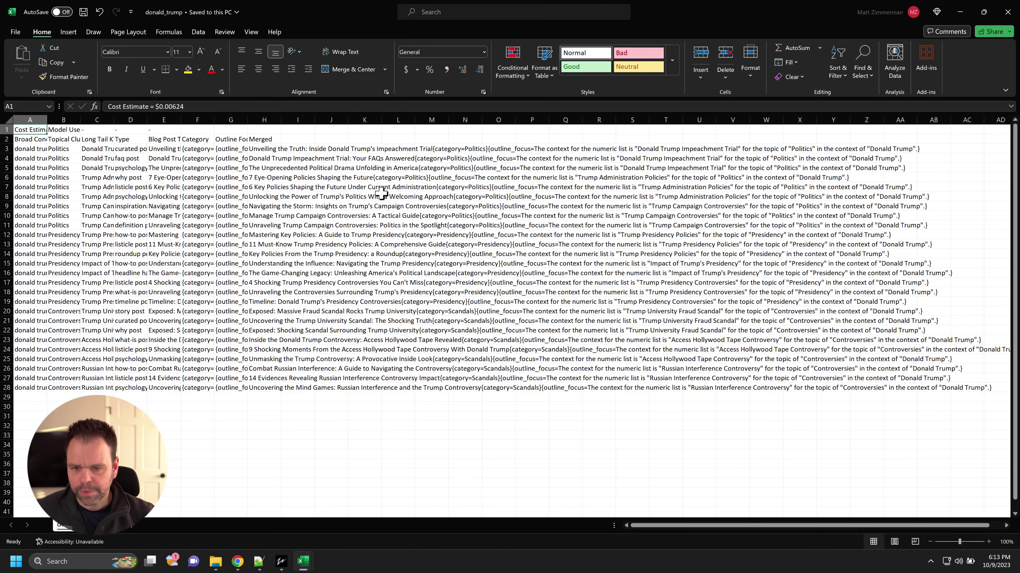
{"action": "left_click", "coordinate": [8, 119]}
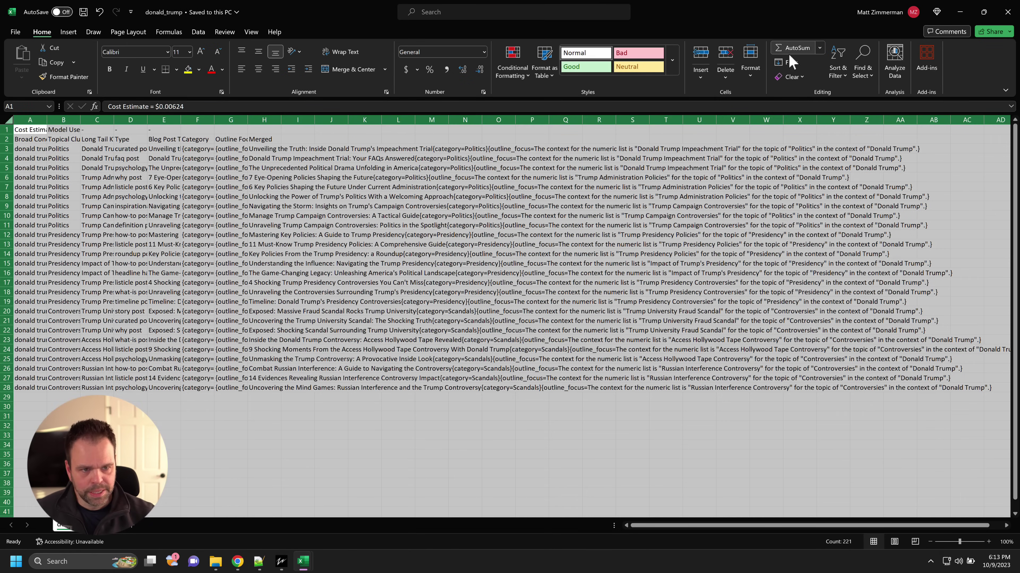
{"action": "left_click", "coordinate": [750, 62]}
{"action": "left_click", "coordinate": [789, 157]}
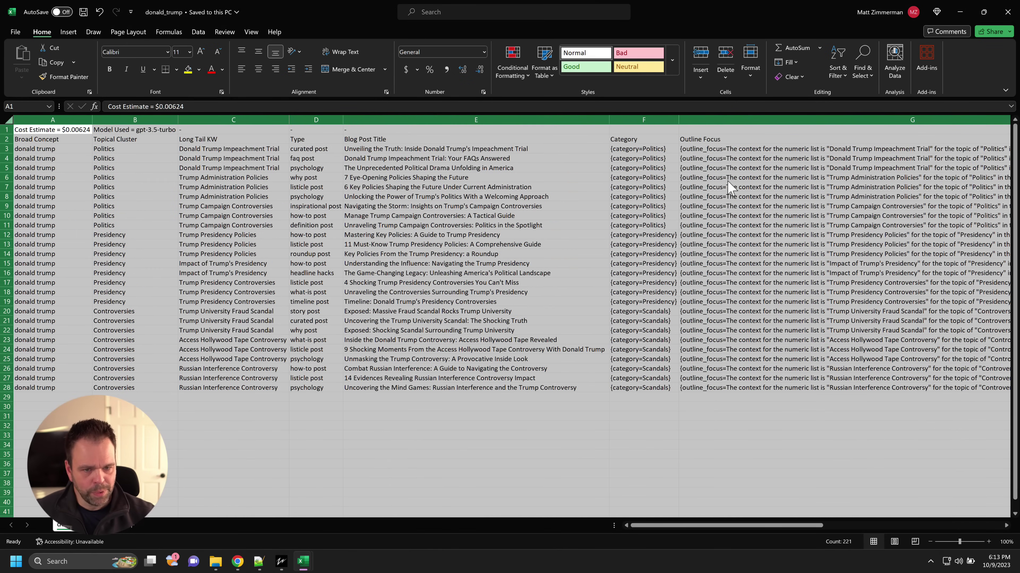
{"action": "left_click", "coordinate": [531, 264]}
- Zoom the sheet to 120% and highlight the Politics and Controversies cluster cells
{"action": "left_click", "coordinate": [984, 540]}
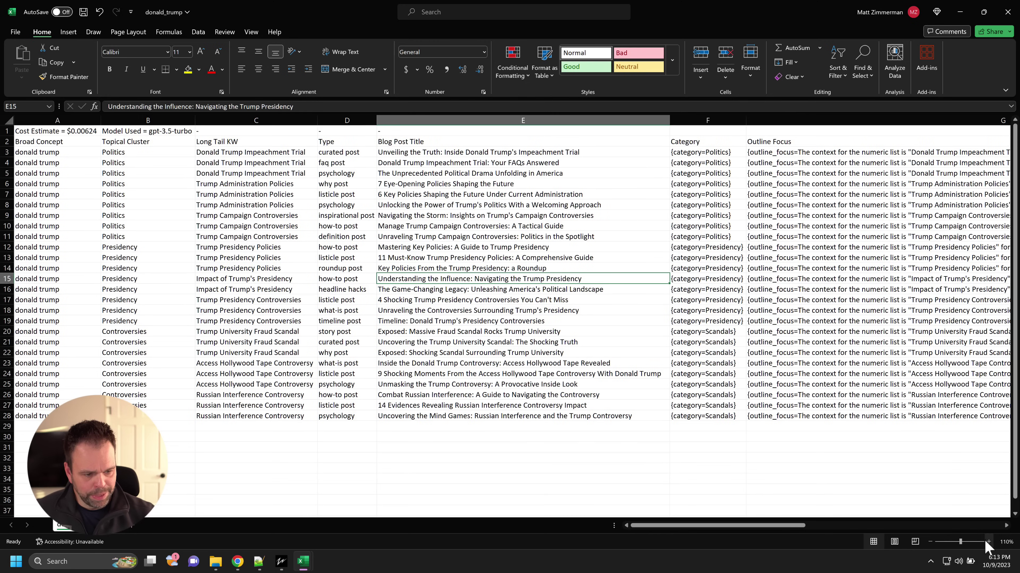
{"action": "left_click", "coordinate": [985, 541]}
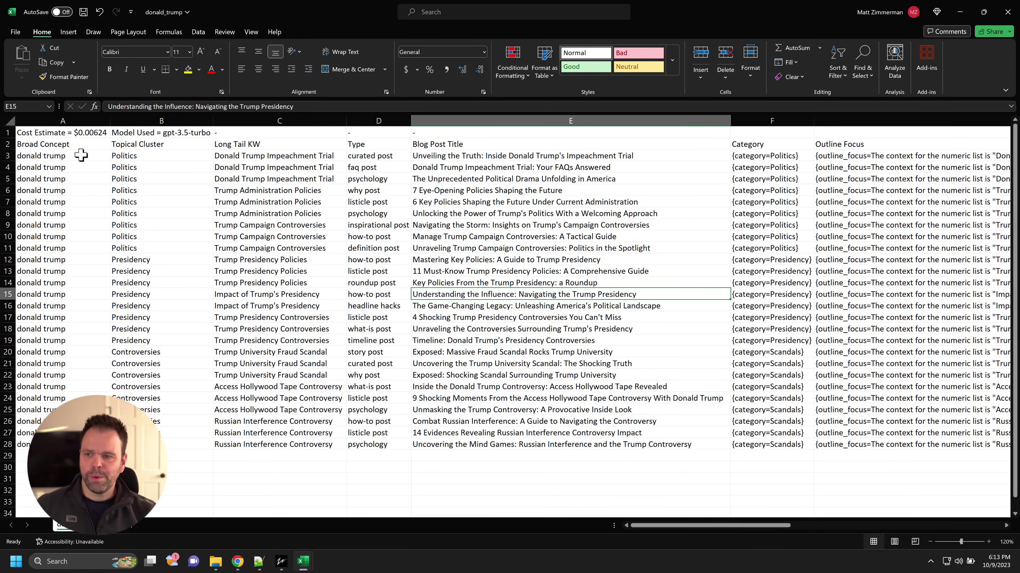
{"action": "left_click_drag", "start_coordinate": [120, 157], "coordinate": [171, 442]}
{"action": "left_click", "coordinate": [164, 353]}
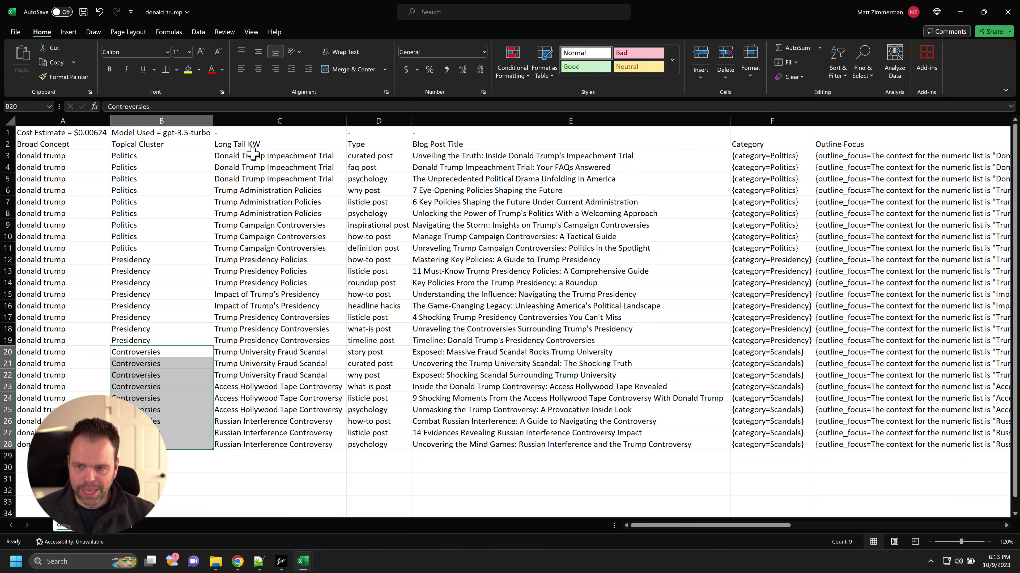
{"action": "left_click_drag", "start_coordinate": [145, 156], "coordinate": [148, 248]}
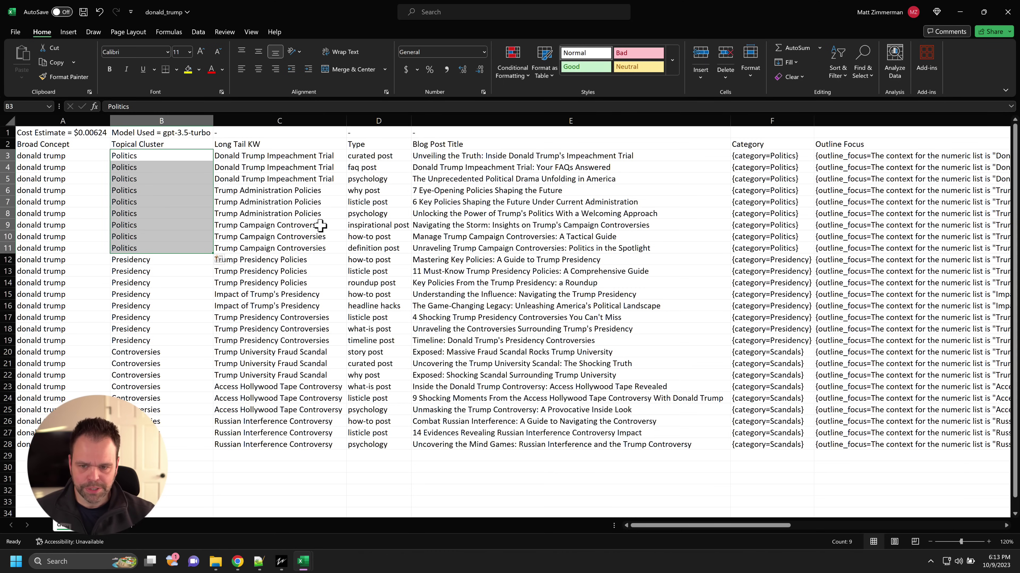
{"action": "left_click_drag", "start_coordinate": [327, 160], "coordinate": [445, 179]}
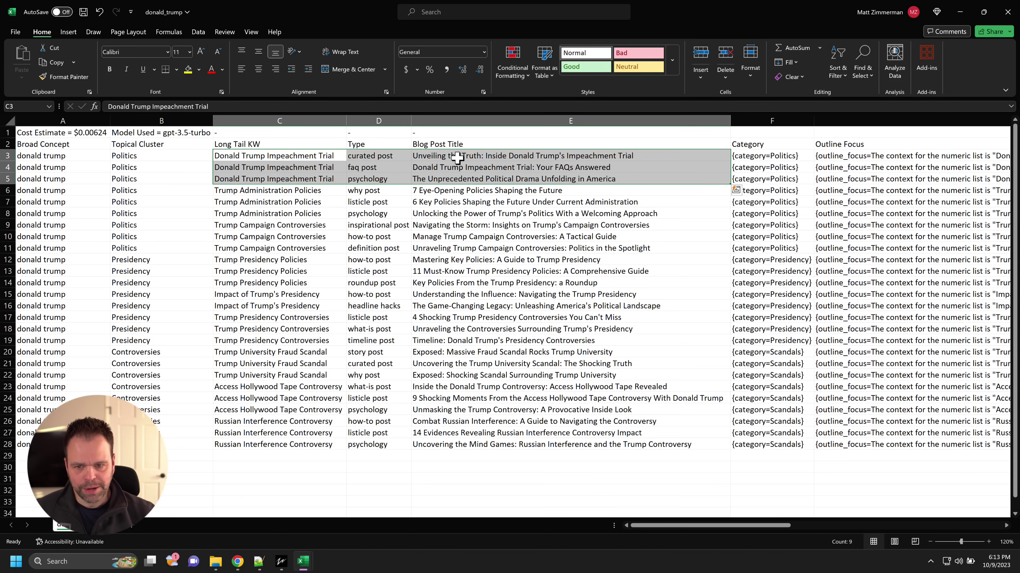
{"action": "left_click", "coordinate": [379, 121]}
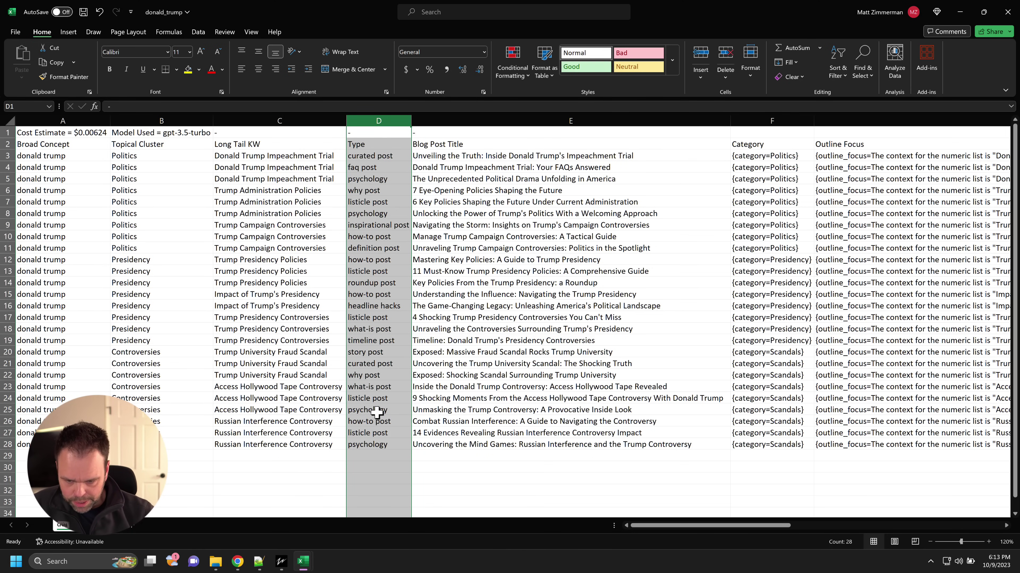
{"action": "left_click", "coordinate": [376, 410]}
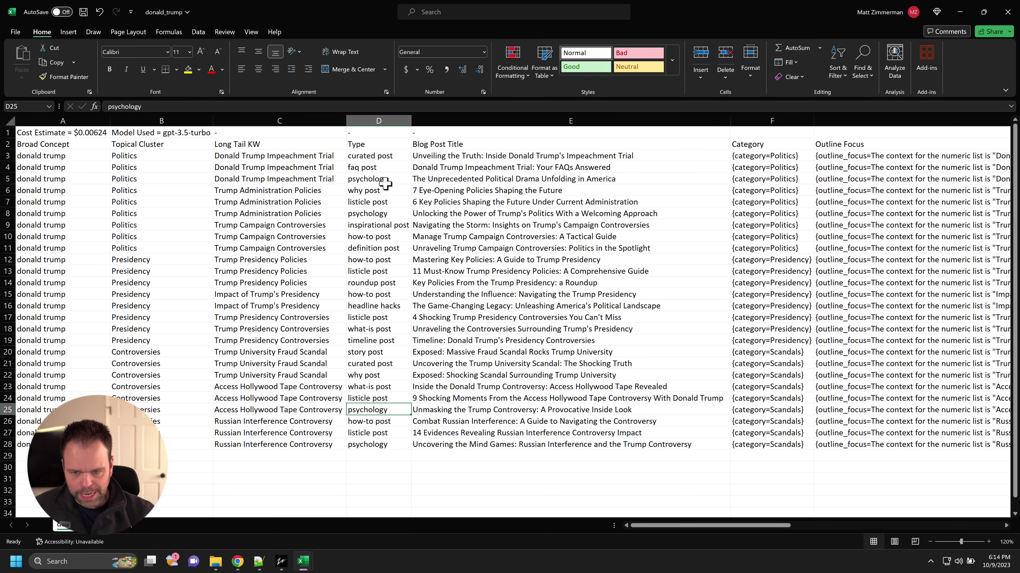
{"action": "mouse_move", "coordinate": [304, 563]}
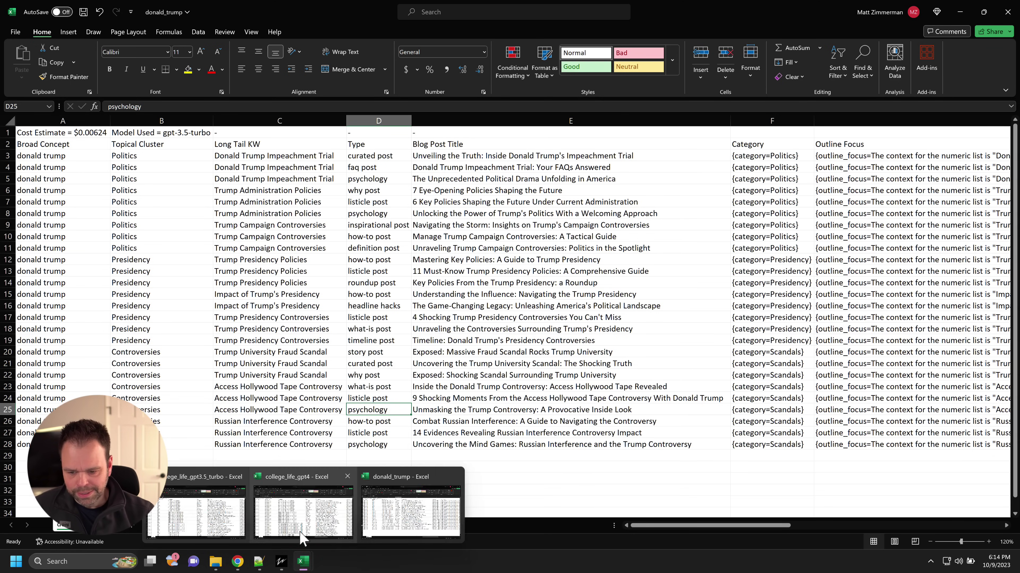
{"action": "left_click", "coordinate": [303, 504]}
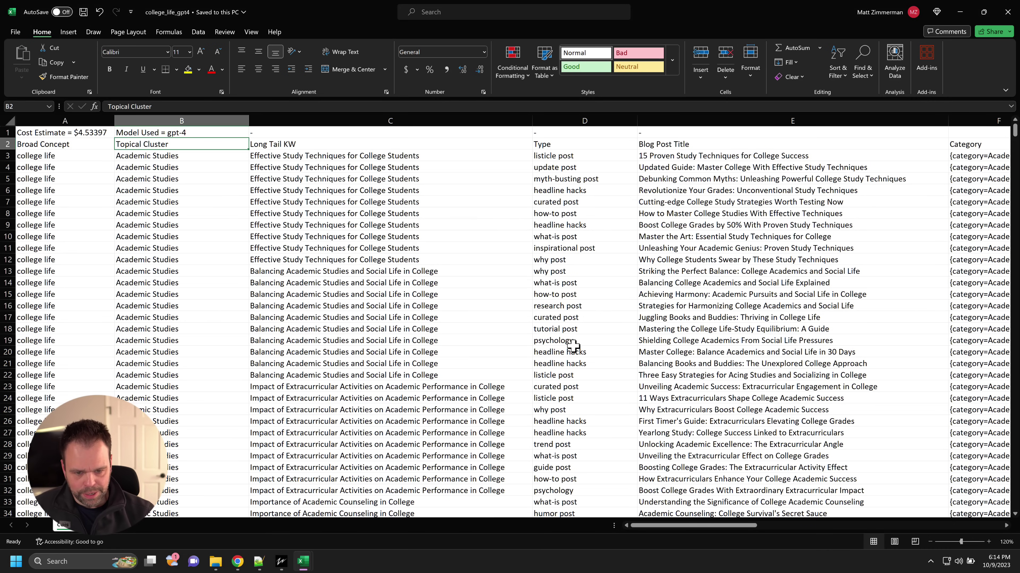
{"action": "left_click_drag", "start_coordinate": [574, 351], "coordinate": [661, 357]}
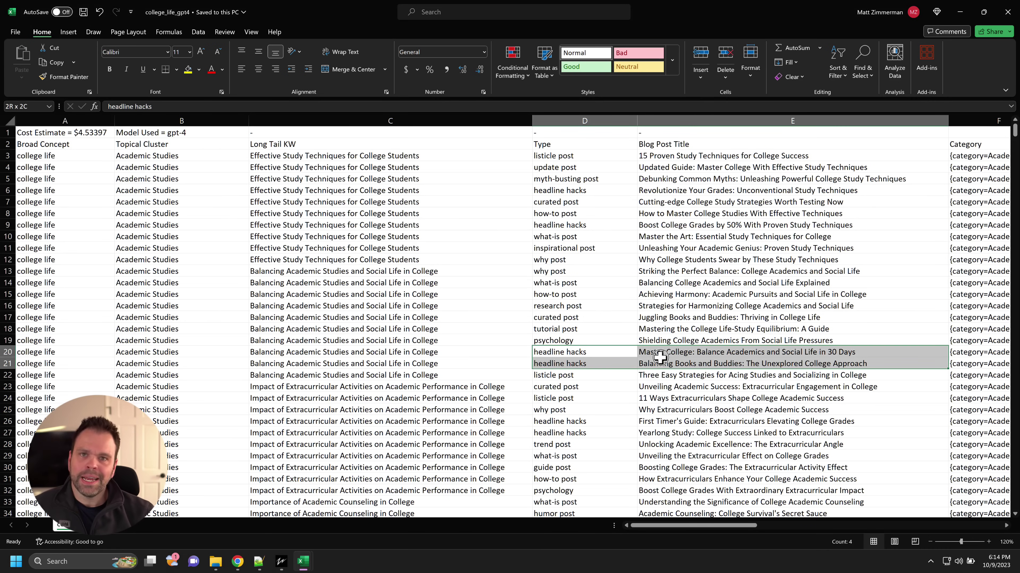
{"action": "mouse_move", "coordinate": [303, 562]}
{"action": "left_click", "coordinate": [409, 502]}
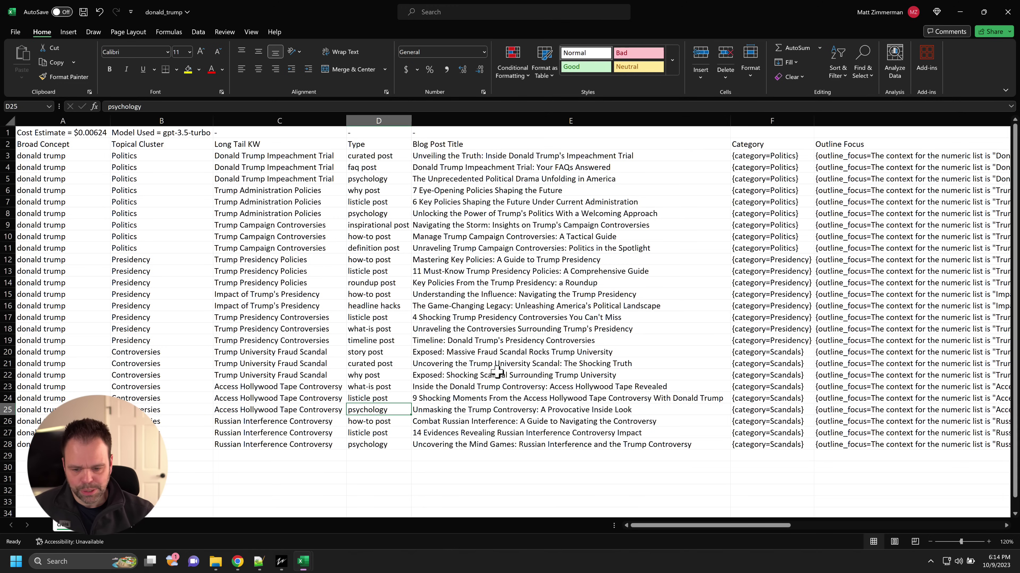